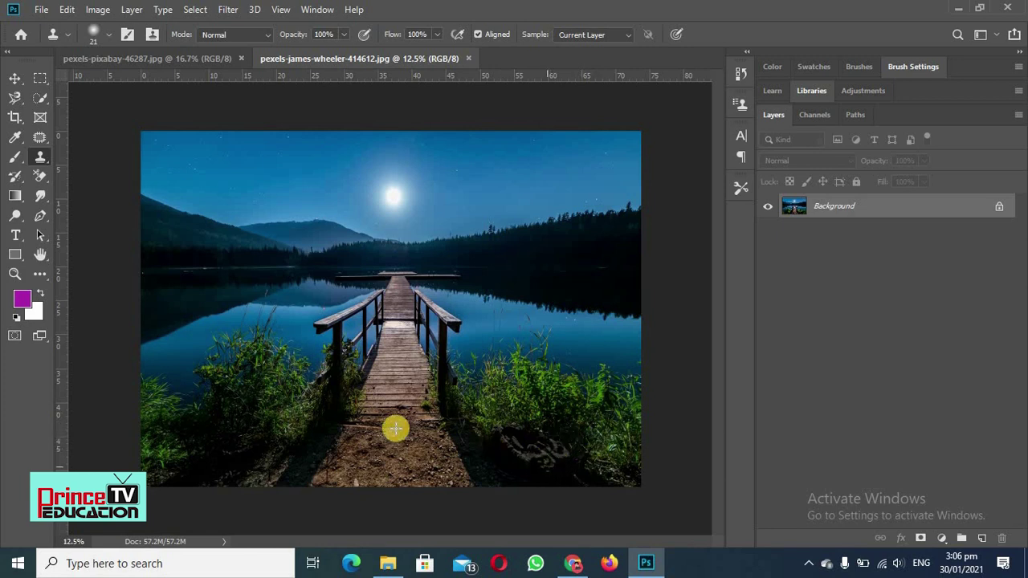
pyautogui.click(194, 53)
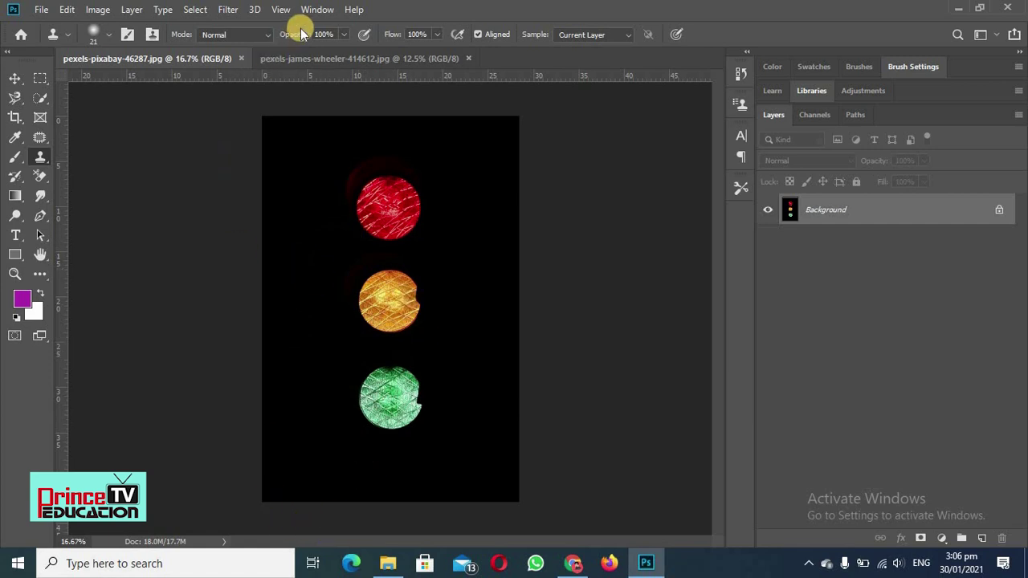
pyautogui.click(305, 58)
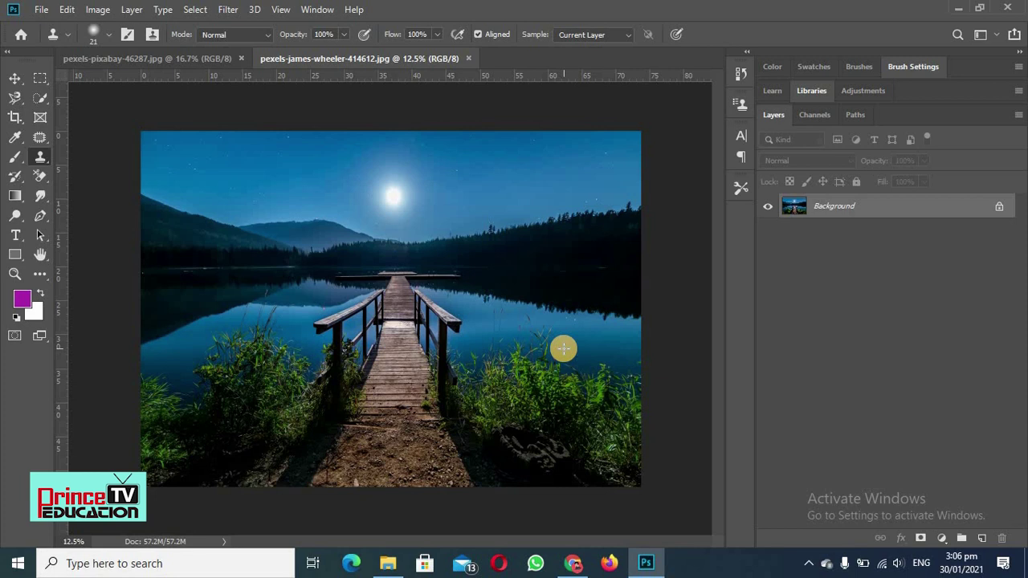
pyautogui.click(43, 138)
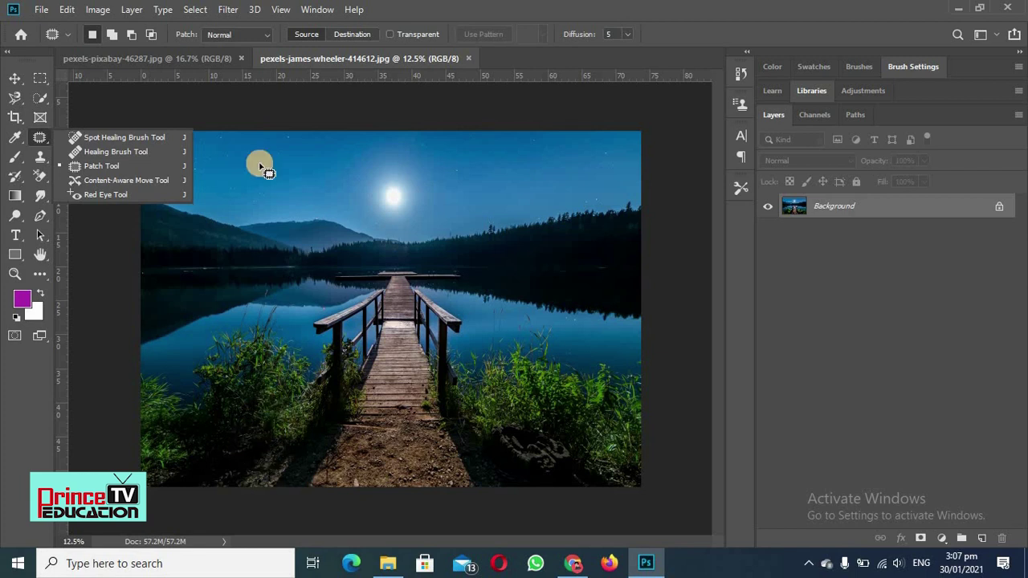
pyautogui.click(378, 28)
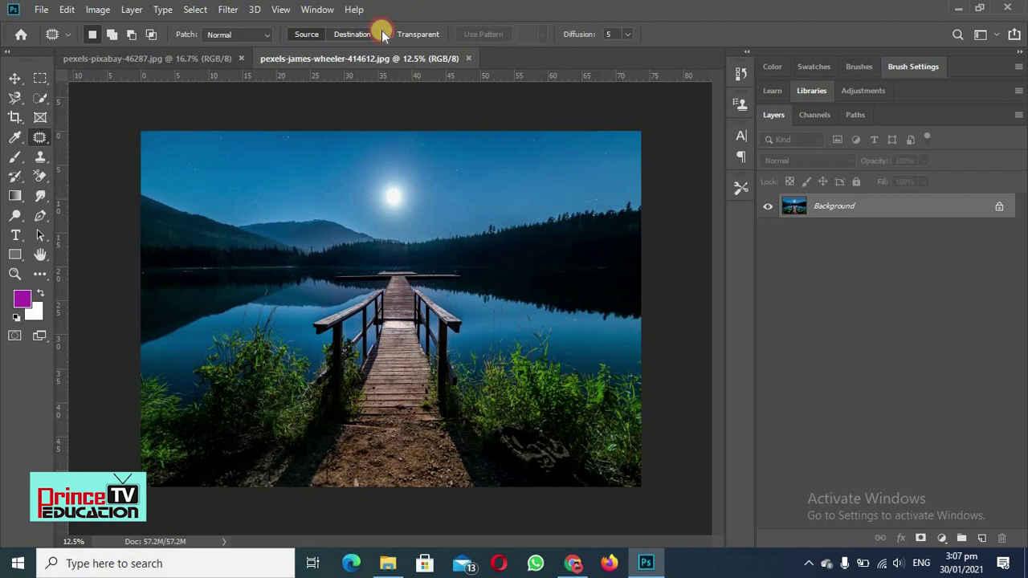
# Activate the Clone Stamp tool and enlarge its brush to 500 px
pyautogui.click(37, 165)
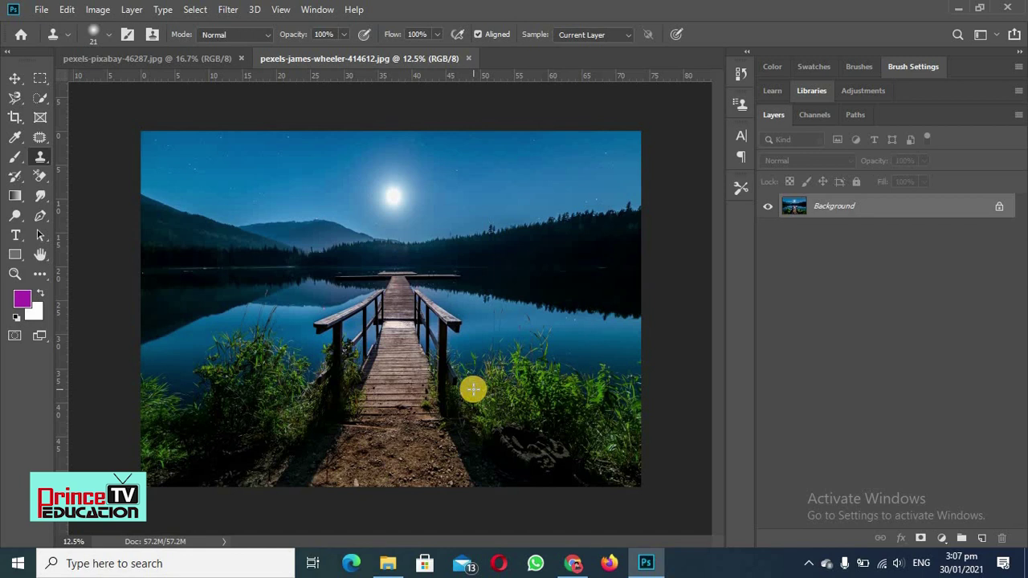
pyautogui.press(']')
pyautogui.press(']')
pyautogui.press(']')
pyautogui.press(']')
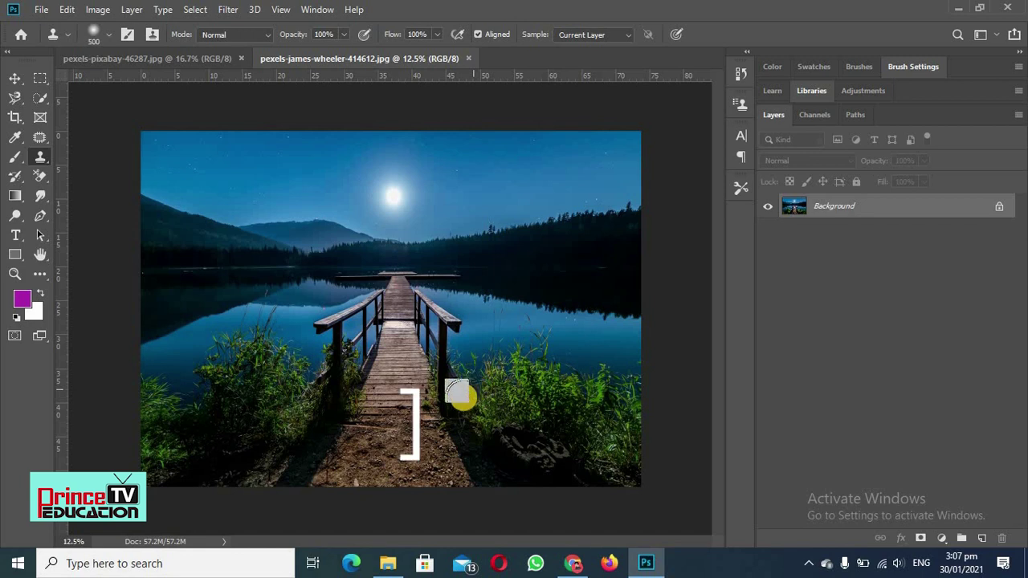
pyautogui.click(107, 34)
pyautogui.click(107, 33)
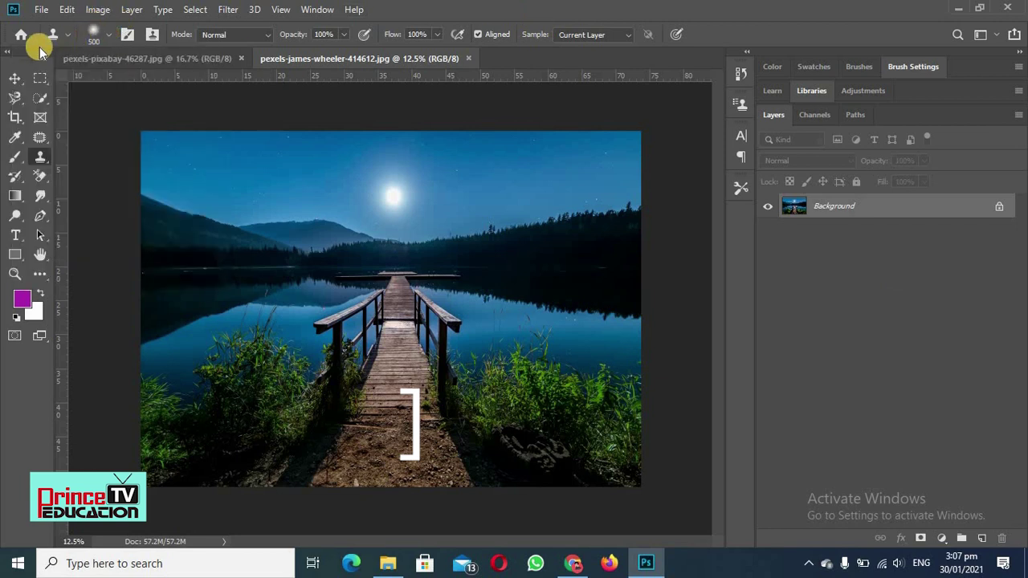
# Set the Clone Stamp's blending mode to Normal and its sampling to All Layers
pyautogui.click(270, 34)
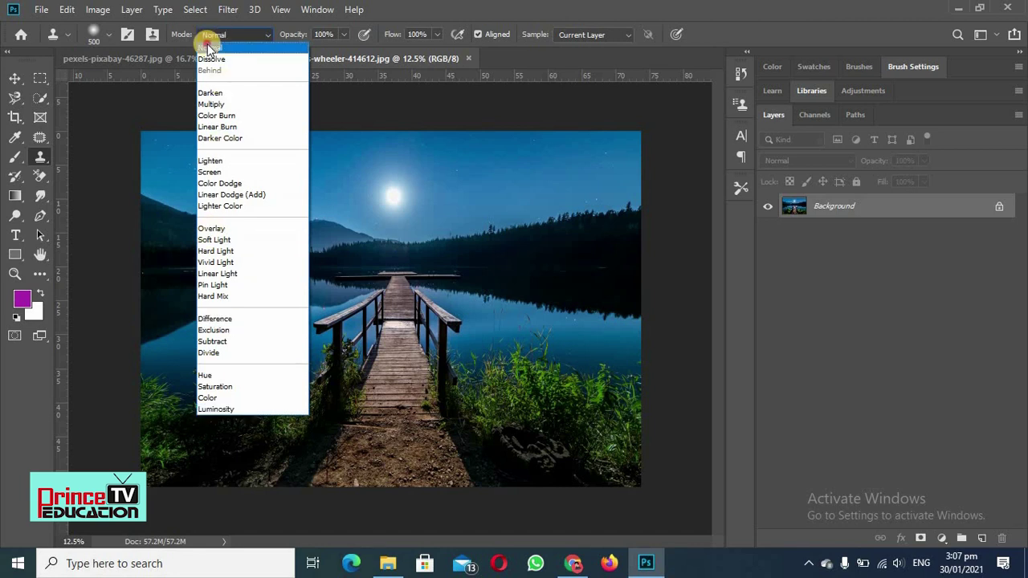
pyautogui.click(208, 46)
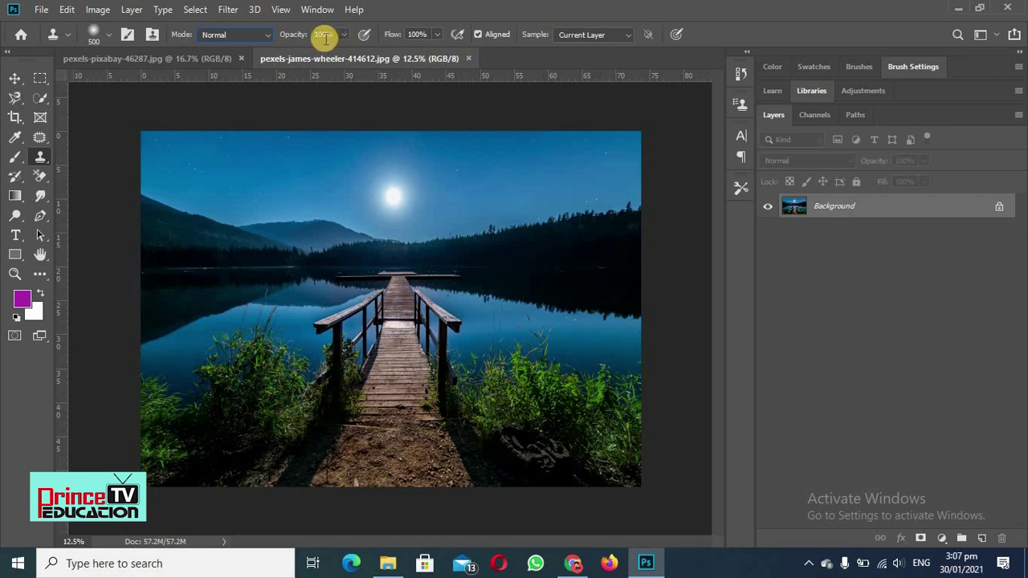
pyautogui.click(629, 37)
pyautogui.click(573, 70)
# Unlock the Background layer of the lake photo and add an empty layer above it
pyautogui.click(999, 207)
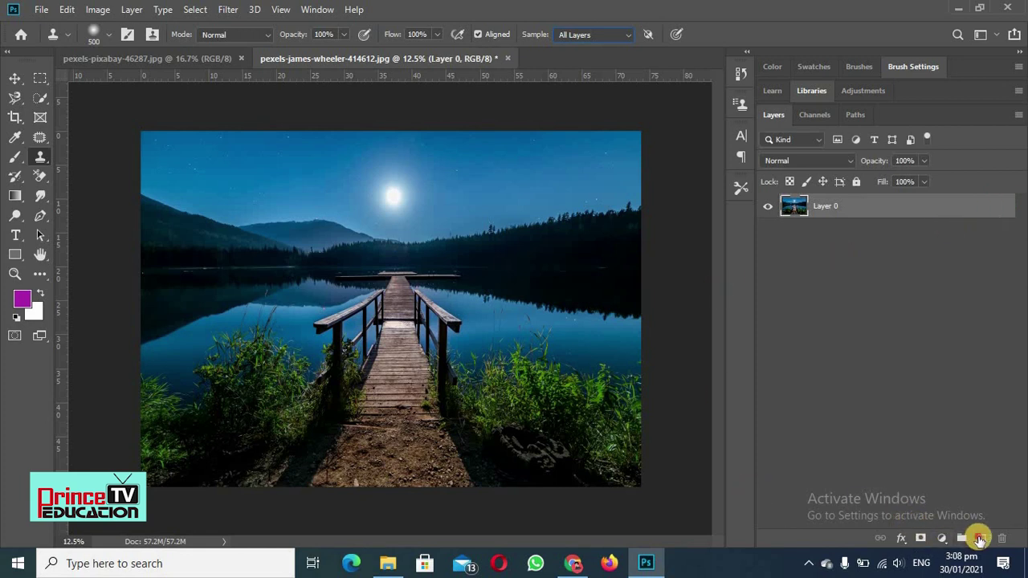
pyautogui.click(981, 538)
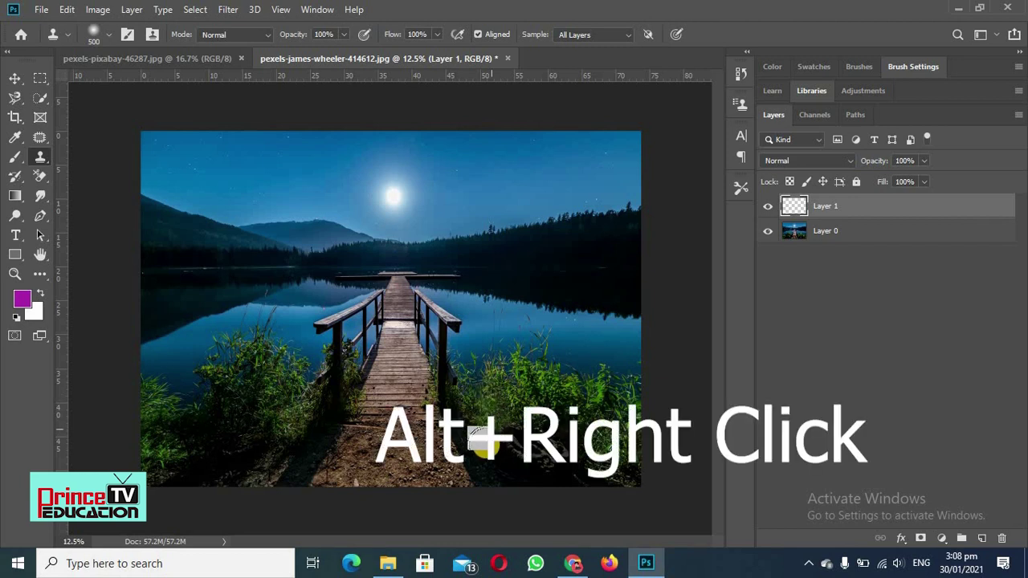
# Clone nearby grass over the dark rock on the bank to the right of the path
pyautogui.moveTo(486, 446)
pyautogui.mouseDown()
pyautogui.moveTo(456, 421)
pyautogui.moveTo(465, 414)
pyautogui.mouseUp()
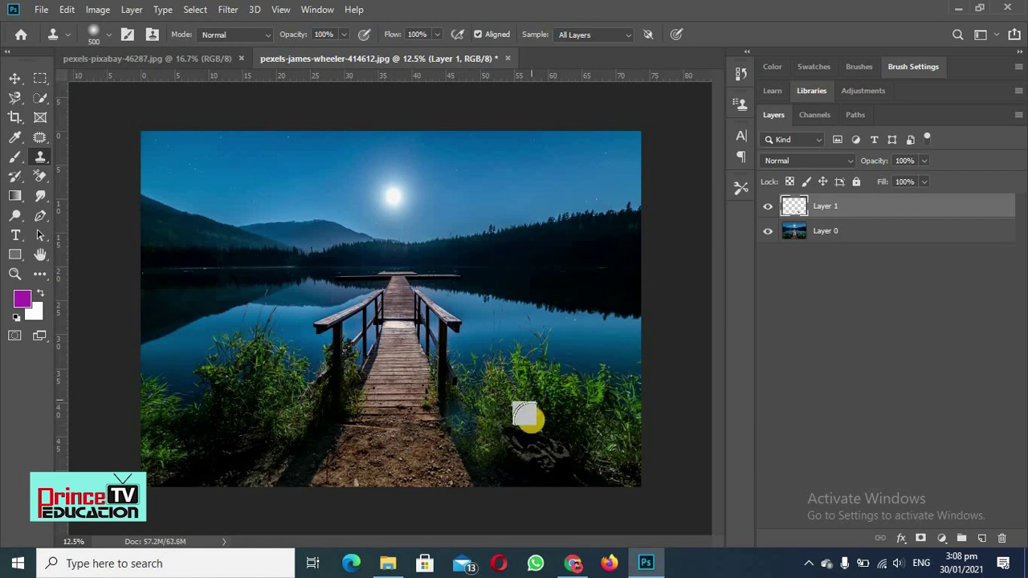
pyautogui.keyDown('alt'); pyautogui.click(555, 399); pyautogui.keyUp('alt')
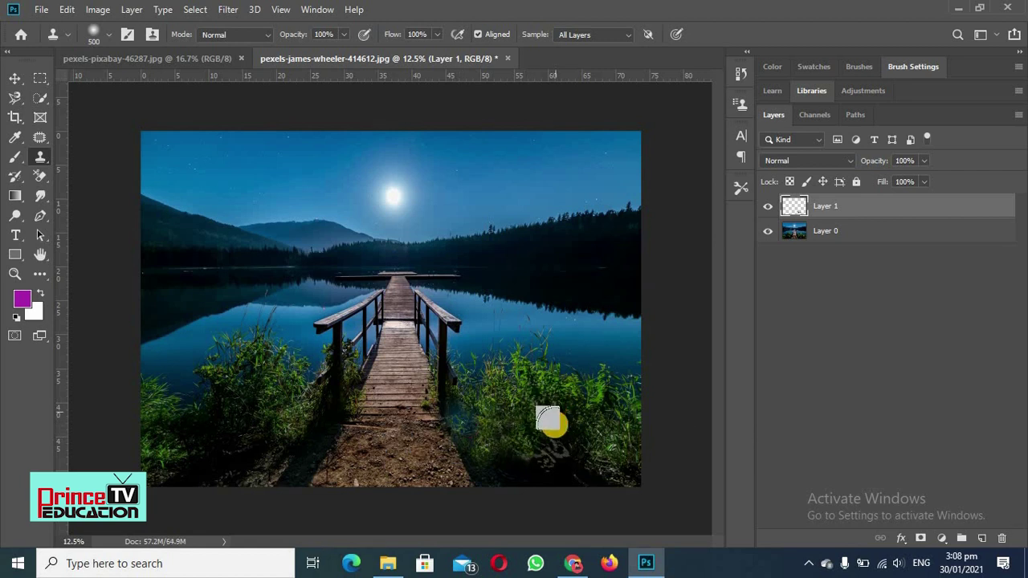
pyautogui.click(552, 448)
pyautogui.keyDown('alt'); pyautogui.click(593, 416); pyautogui.keyUp('alt')
pyautogui.keyDown('alt'); pyautogui.click(605, 405); pyautogui.keyUp('alt')
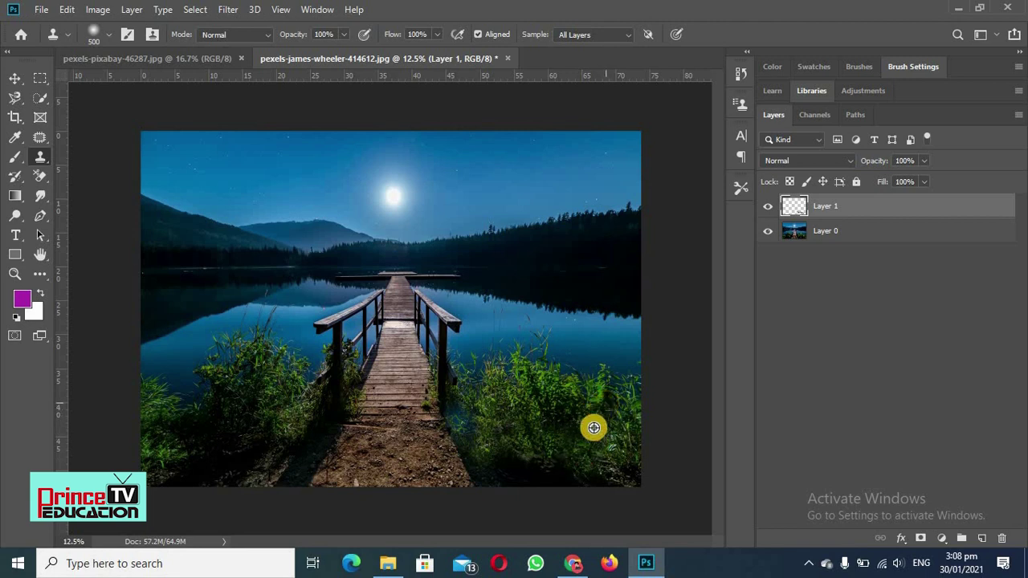
pyautogui.click(561, 469)
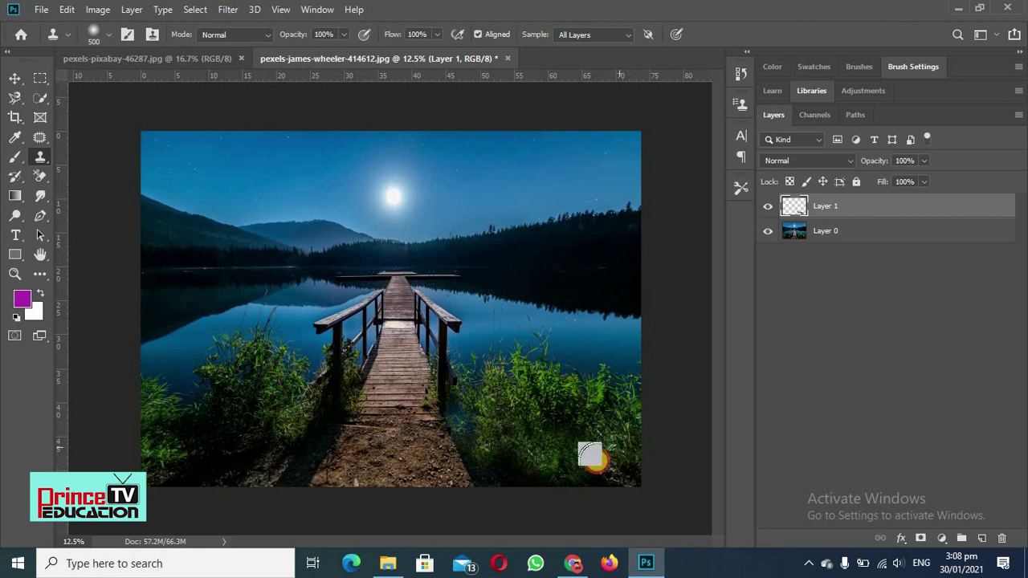
pyautogui.click(522, 465)
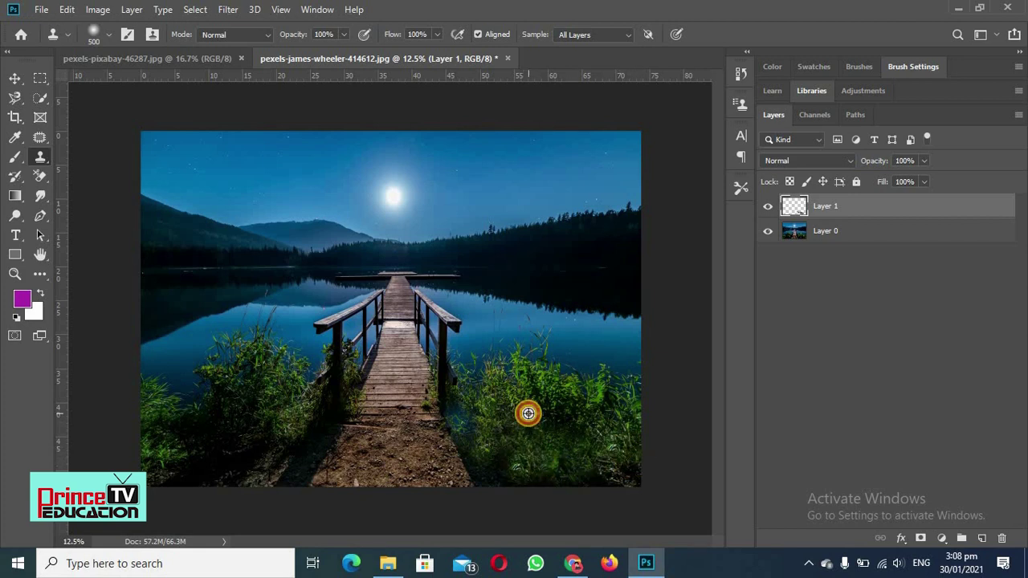
# Clone foliage into the gaps beside the right railing post and along the right bank
pyautogui.moveTo(527, 414)
pyautogui.mouseDown()
pyautogui.moveTo(487, 461)
pyautogui.moveTo(509, 390)
pyautogui.moveTo(465, 420)
pyautogui.moveTo(522, 390)
pyautogui.moveTo(452, 404)
pyautogui.moveTo(587, 410)
pyautogui.moveTo(578, 399)
pyautogui.mouseUp()
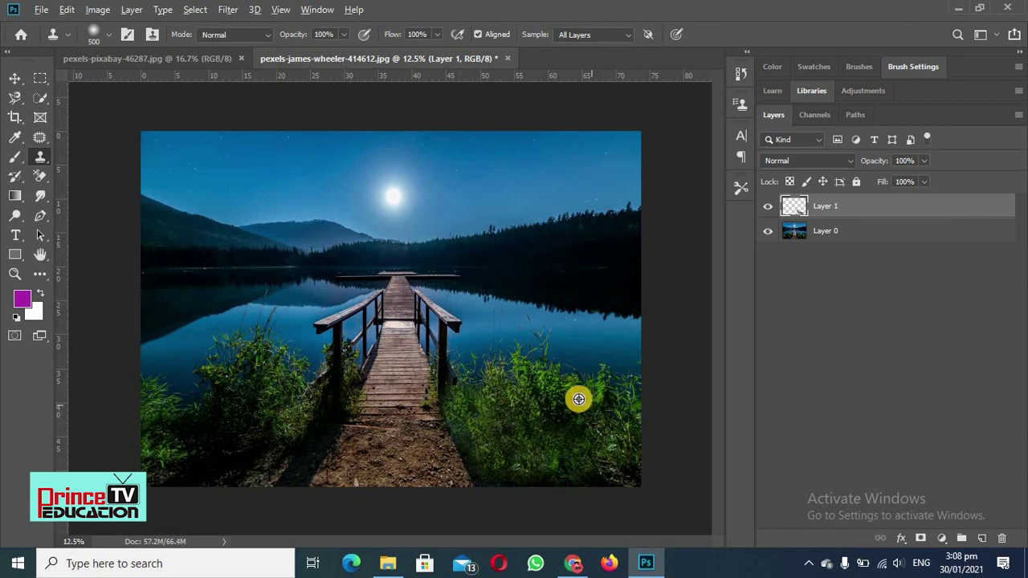
pyautogui.keyDown('alt'); pyautogui.click(569, 400); pyautogui.keyUp('alt')
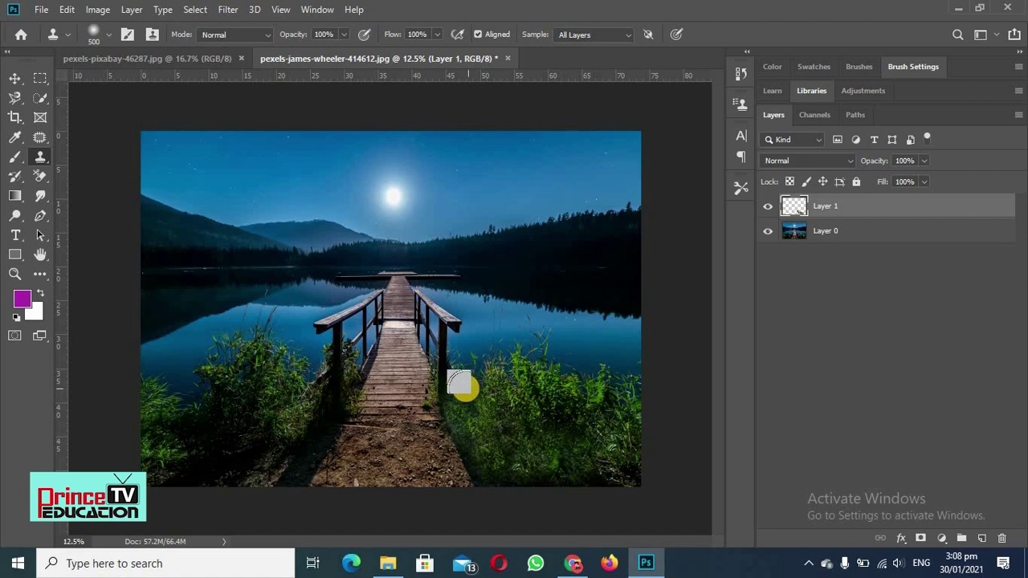
pyautogui.keyDown('alt'); pyautogui.click(547, 380); pyautogui.keyUp('alt')
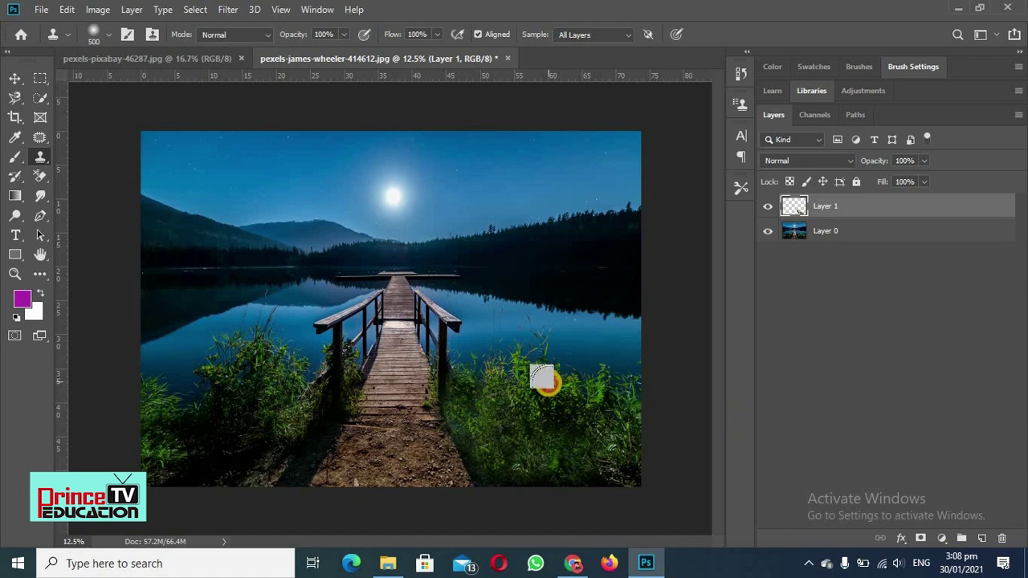
pyautogui.click(473, 373)
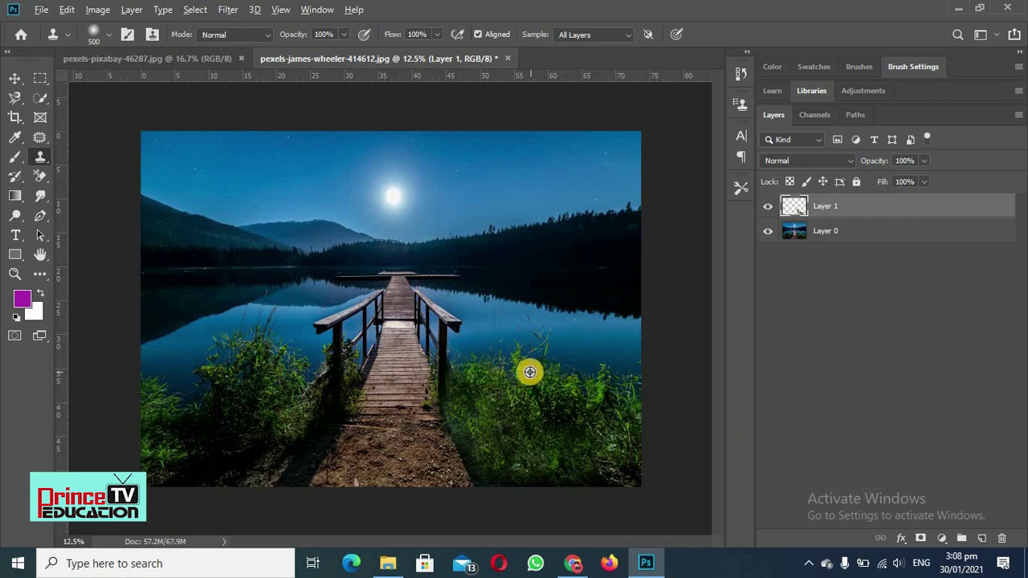
pyautogui.moveTo(530, 371)
pyautogui.mouseDown()
pyautogui.moveTo(512, 372)
pyautogui.moveTo(602, 431)
pyautogui.moveTo(456, 400)
pyautogui.moveTo(683, 436)
pyautogui.moveTo(589, 391)
pyautogui.moveTo(623, 455)
pyautogui.moveTo(615, 448)
pyautogui.moveTo(602, 463)
pyautogui.moveTo(826, 463)
pyautogui.moveTo(20, 429)
pyautogui.moveTo(7, 482)
pyautogui.moveTo(138, 475)
pyautogui.moveTo(165, 422)
pyautogui.moveTo(150, 406)
pyautogui.moveTo(168, 390)
pyautogui.moveTo(153, 411)
pyautogui.moveTo(183, 393)
pyautogui.moveTo(167, 444)
pyautogui.moveTo(151, 443)
pyautogui.moveTo(187, 460)
pyautogui.moveTo(147, 445)
pyautogui.moveTo(155, 464)
pyautogui.moveTo(150, 440)
pyautogui.moveTo(180, 455)
pyautogui.moveTo(155, 423)
pyautogui.moveTo(184, 398)
pyautogui.moveTo(178, 413)
pyautogui.mouseUp()
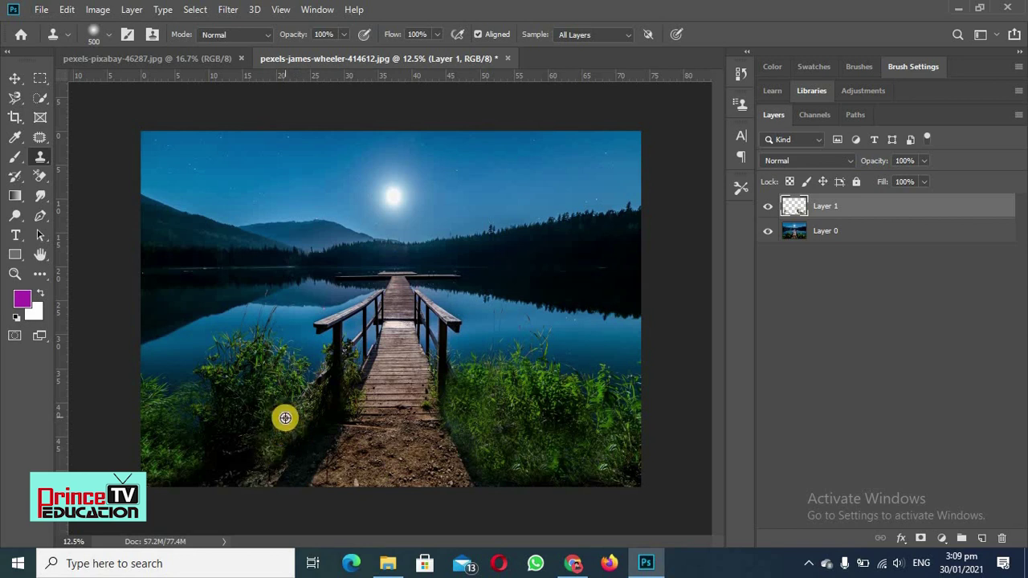
# Clone sampled foliage over the dark patches on the lower part of the bank left of the path
pyautogui.keyDown('alt'); pyautogui.click(285, 417); pyautogui.keyUp('alt')
pyautogui.moveTo(273, 458); pyautogui.dragTo(255, 474)
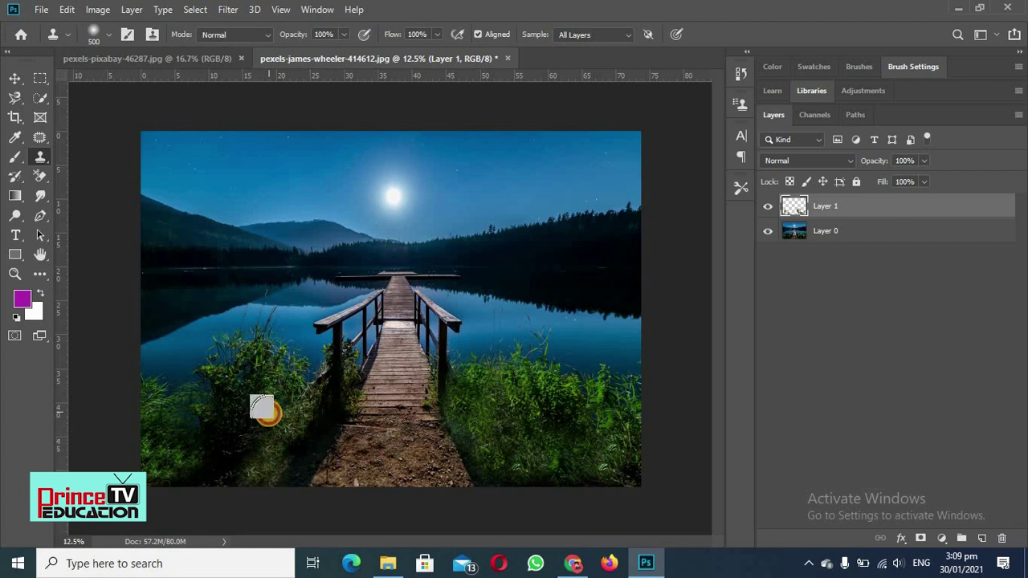
pyautogui.moveTo(268, 412)
pyautogui.mouseDown()
pyautogui.moveTo(248, 447)
pyautogui.moveTo(267, 433)
pyautogui.mouseUp()
pyautogui.keyDown('alt'); pyautogui.click(232, 404); pyautogui.keyUp('alt')
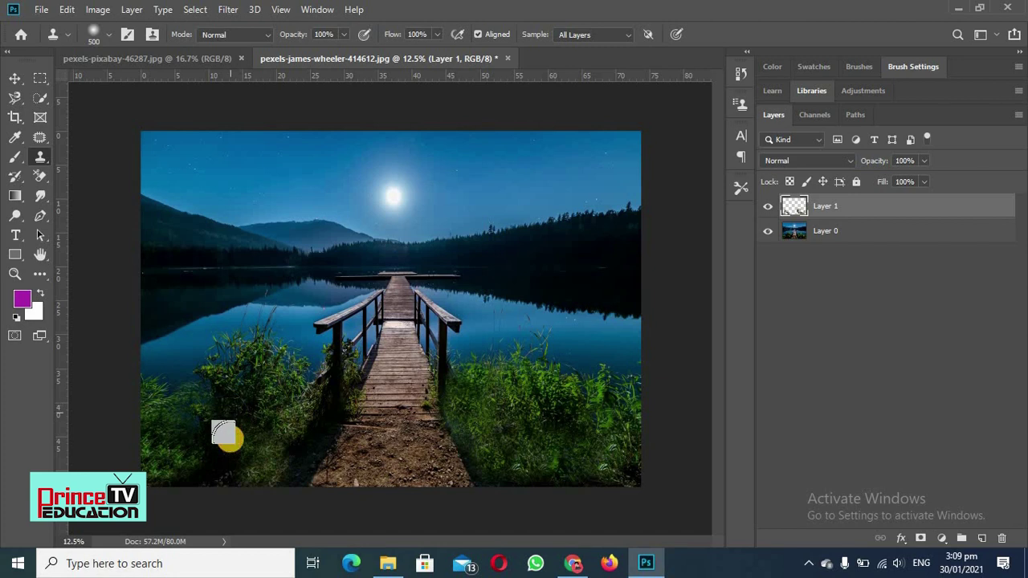
pyautogui.keyDown('alt'); pyautogui.click(223, 388); pyautogui.keyUp('alt')
pyautogui.moveTo(208, 456); pyautogui.dragTo(223, 452)
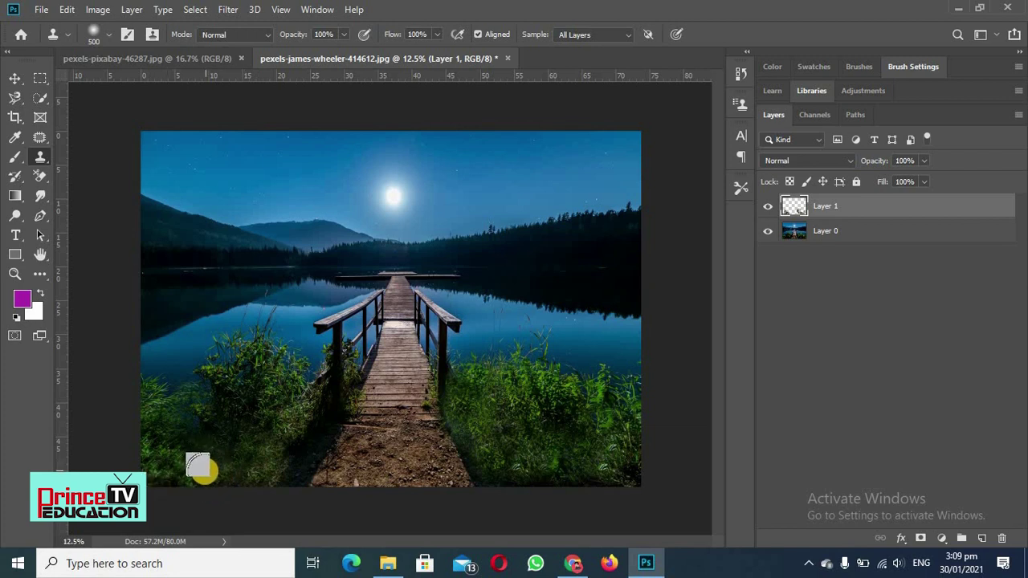
pyautogui.moveTo(179, 447); pyautogui.dragTo(177, 434)
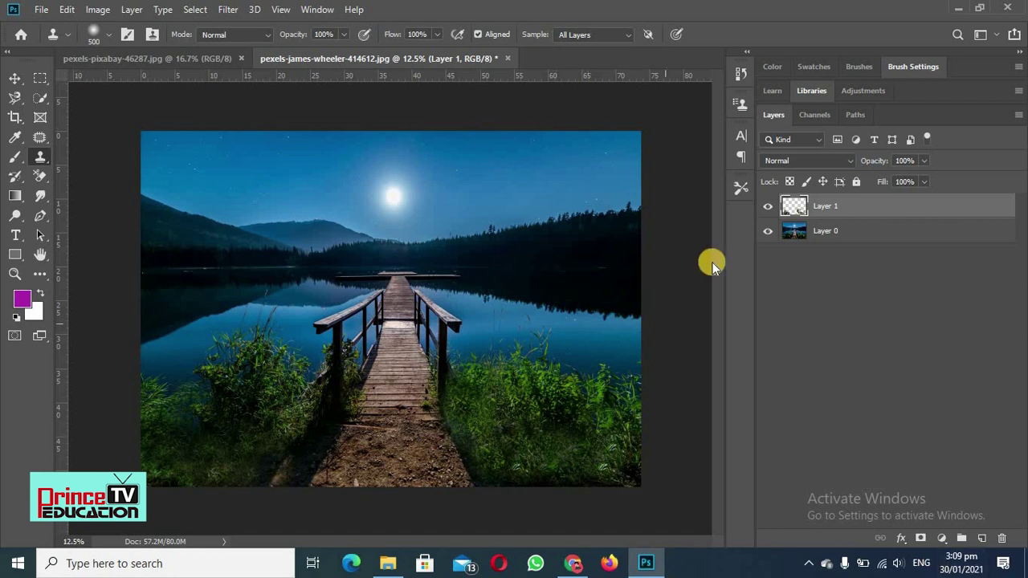
# Toggle Layer 1's visibility to compare the photo with and without the cloned retouching
pyautogui.click(767, 209)
pyautogui.click(766, 209)
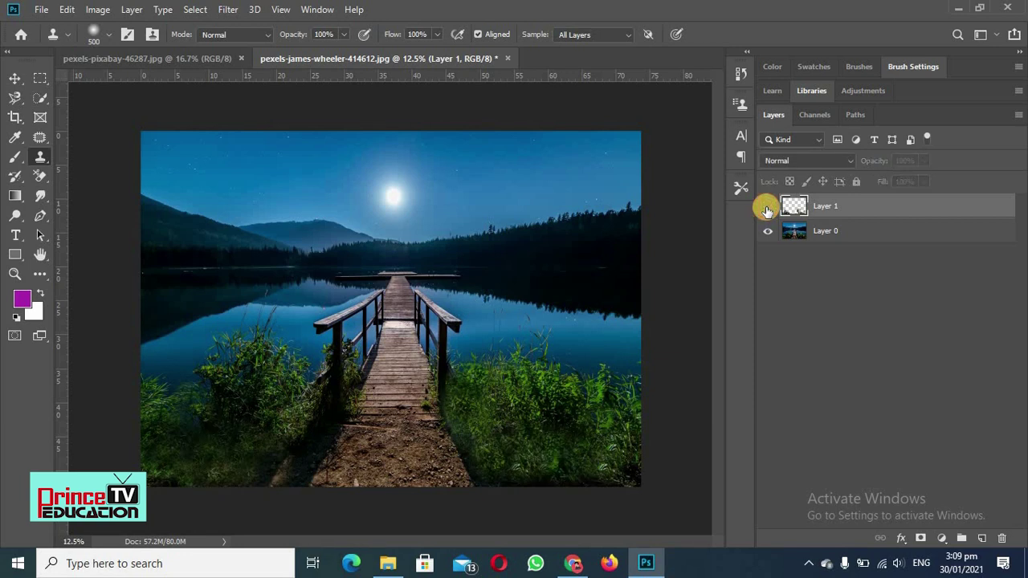
pyautogui.click(766, 209)
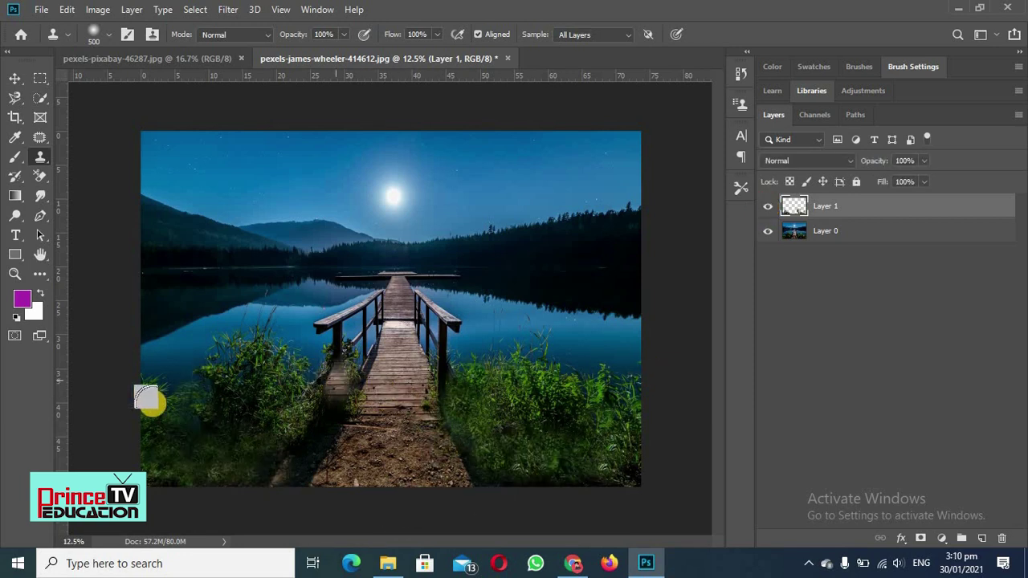
# Undo the clone stroke that placed planks beside the left railing
pyautogui.hotkey('ctrl', 'z')
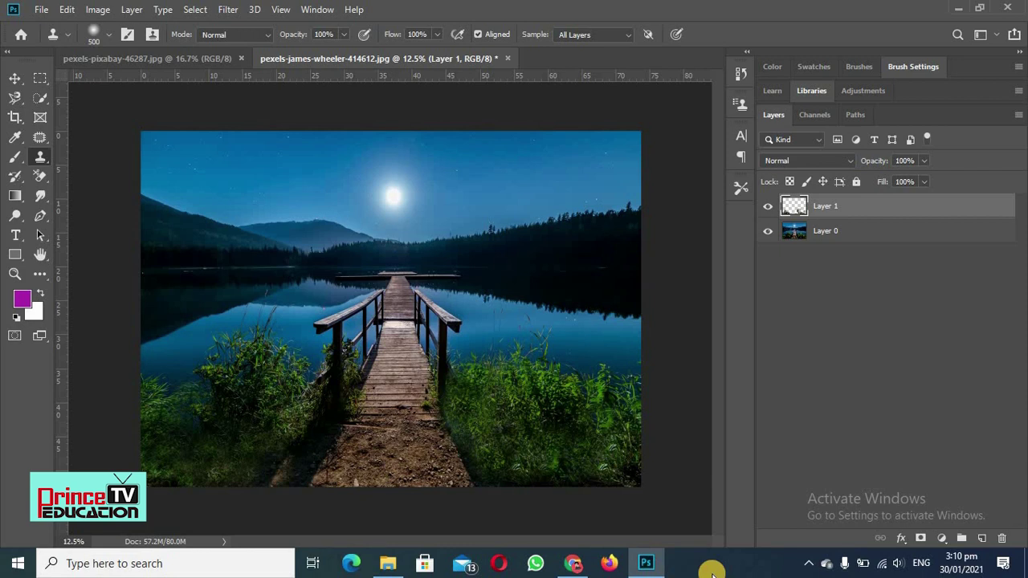
# Switch to pexels-pixabay-46287.jpg, unlock its Background layer and add an empty layer above it
pyautogui.click(180, 60)
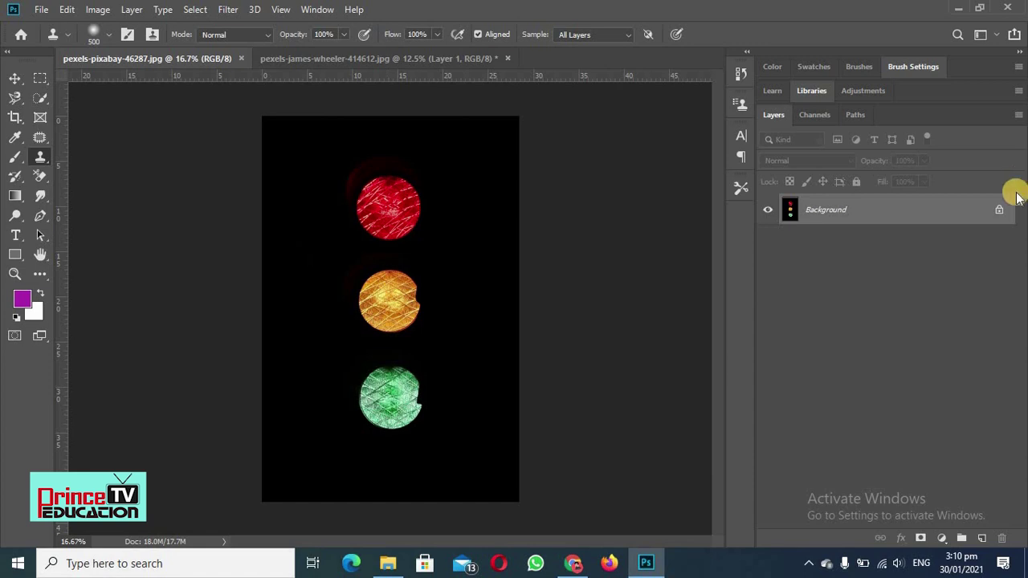
pyautogui.click(997, 213)
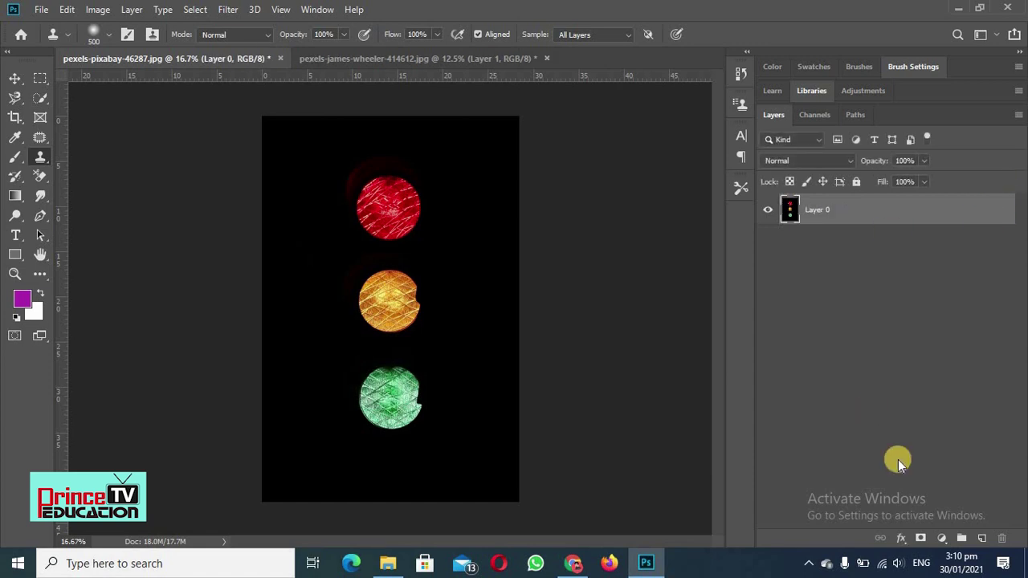
pyautogui.click(982, 539)
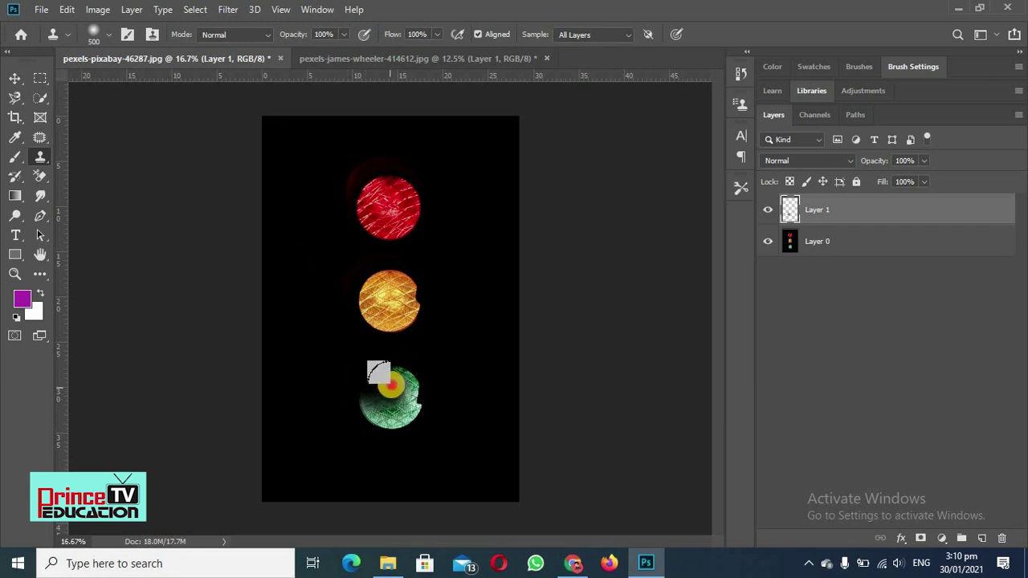
# Clone the black background over the green light and its stray copy to remove them
pyautogui.moveTo(373, 371)
pyautogui.mouseDown()
pyautogui.moveTo(401, 380)
pyautogui.moveTo(402, 421)
pyautogui.moveTo(423, 402)
pyautogui.moveTo(413, 443)
pyautogui.moveTo(382, 424)
pyautogui.moveTo(362, 408)
pyautogui.mouseUp()
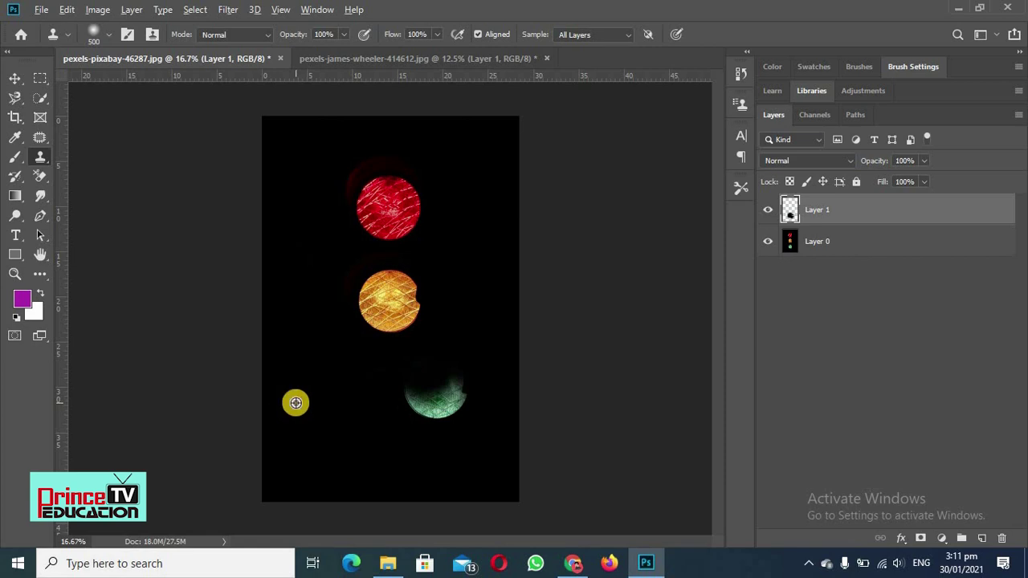
pyautogui.keyDown('alt'); pyautogui.click(295, 402); pyautogui.keyUp('alt')
pyautogui.moveTo(420, 394)
pyautogui.mouseDown()
pyautogui.moveTo(410, 421)
pyautogui.moveTo(464, 369)
pyautogui.moveTo(463, 435)
pyautogui.moveTo(483, 357)
pyautogui.moveTo(430, 424)
pyautogui.moveTo(408, 394)
pyautogui.mouseUp()
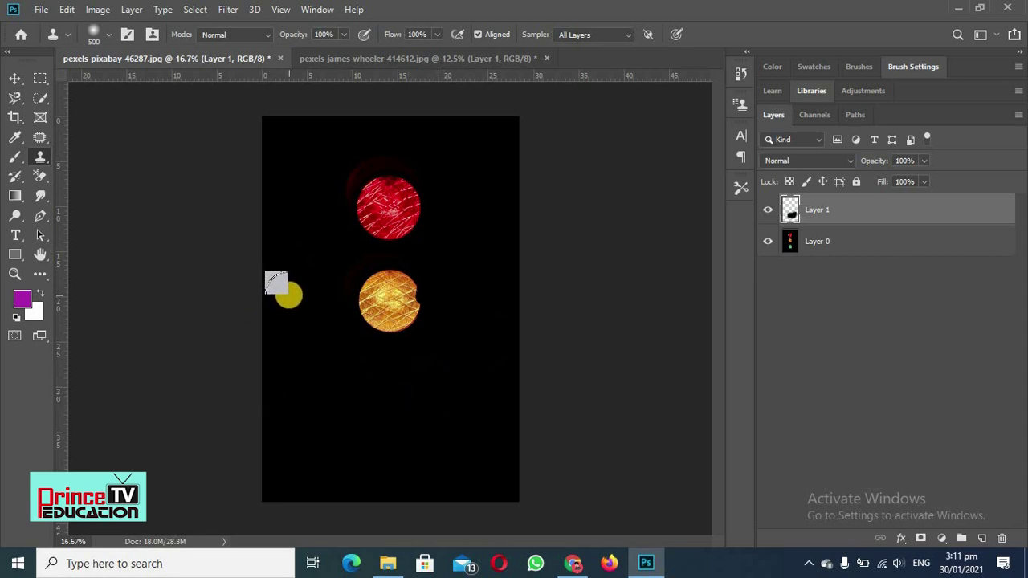
pyautogui.keyDown('alt'); pyautogui.click(289, 296); pyautogui.keyUp('alt')
pyautogui.moveTo(402, 283)
pyautogui.mouseDown()
pyautogui.moveTo(373, 307)
pyautogui.moveTo(374, 276)
pyautogui.moveTo(329, 312)
pyautogui.moveTo(368, 293)
pyautogui.moveTo(400, 349)
pyautogui.moveTo(457, 287)
pyautogui.moveTo(424, 330)
pyautogui.moveTo(440, 290)
pyautogui.moveTo(419, 318)
pyautogui.moveTo(343, 302)
pyautogui.mouseUp()
pyautogui.hotkey('ctrl', 'z')
# Clone sampled black background over the whole orange light to remove it
pyautogui.keyDown('alt'); pyautogui.click(286, 478); pyautogui.keyUp('alt')
pyautogui.moveTo(357, 286)
pyautogui.mouseDown()
pyautogui.moveTo(362, 305)
pyautogui.moveTo(420, 299)
pyautogui.moveTo(361, 282)
pyautogui.moveTo(313, 509)
pyautogui.mouseUp()
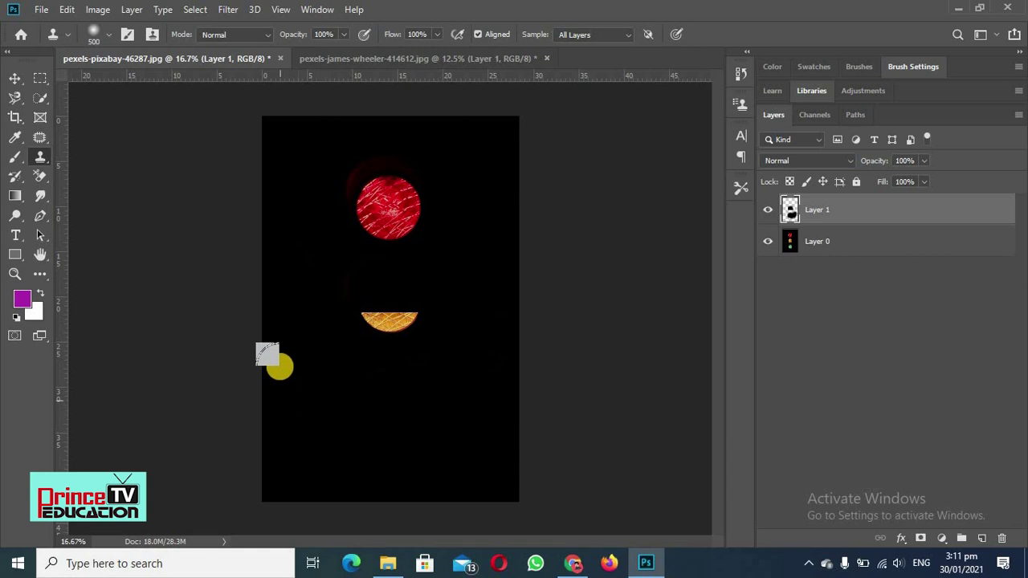
pyautogui.keyDown('alt'); pyautogui.click(280, 360); pyautogui.keyUp('alt')
pyautogui.moveTo(382, 319)
pyautogui.mouseDown()
pyautogui.moveTo(353, 325)
pyautogui.moveTo(384, 314)
pyautogui.moveTo(417, 342)
pyautogui.moveTo(422, 308)
pyautogui.moveTo(361, 334)
pyautogui.moveTo(353, 311)
pyautogui.moveTo(448, 353)
pyautogui.moveTo(488, 348)
pyautogui.moveTo(485, 334)
pyautogui.moveTo(347, 314)
pyautogui.moveTo(352, 322)
pyautogui.moveTo(361, 309)
pyautogui.moveTo(350, 337)
pyautogui.mouseUp()
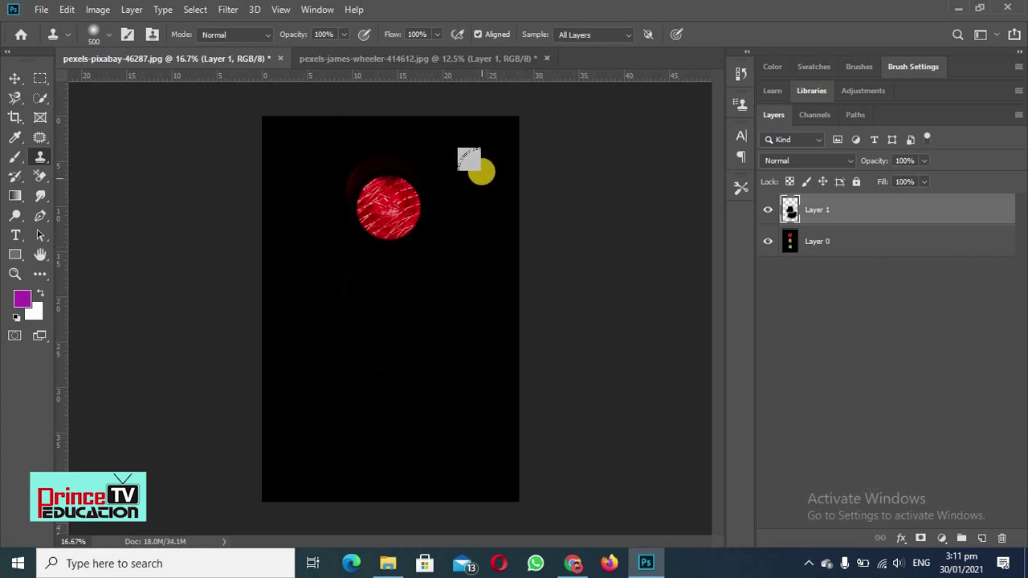
# Clone sampled black background over the whole red light and its faint glow to remove them
pyautogui.moveTo(353, 230)
pyautogui.mouseDown()
pyautogui.moveTo(392, 177)
pyautogui.moveTo(379, 234)
pyautogui.moveTo(401, 178)
pyautogui.moveTo(400, 227)
pyautogui.mouseUp()
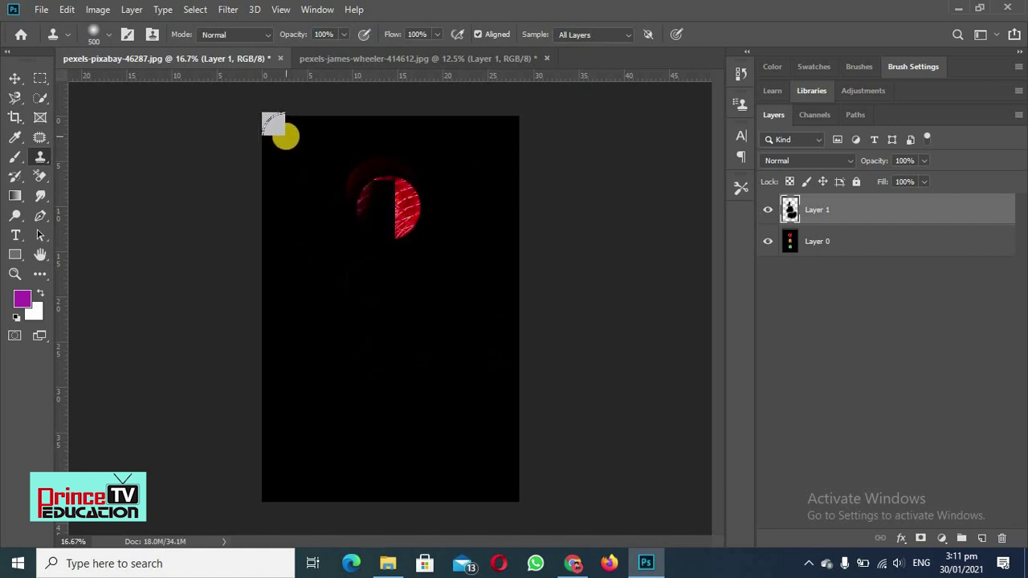
pyautogui.moveTo(417, 177)
pyautogui.mouseDown()
pyautogui.moveTo(375, 298)
pyautogui.moveTo(432, 202)
pyautogui.moveTo(379, 203)
pyautogui.moveTo(325, 185)
pyautogui.mouseUp()
pyautogui.moveTo(292, 145)
pyautogui.mouseDown()
pyautogui.moveTo(363, 232)
pyautogui.moveTo(415, 162)
pyautogui.moveTo(395, 193)
pyautogui.moveTo(391, 237)
pyautogui.mouseUp()
pyautogui.keyDown('alt'); pyautogui.click(282, 280); pyautogui.keyUp('alt')
pyautogui.moveTo(385, 181)
pyautogui.mouseDown()
pyautogui.moveTo(368, 133)
pyautogui.moveTo(338, 173)
pyautogui.moveTo(484, 144)
pyautogui.moveTo(344, 161)
pyautogui.moveTo(342, 195)
pyautogui.moveTo(363, 174)
pyautogui.moveTo(338, 210)
pyautogui.moveTo(387, 147)
pyautogui.moveTo(559, 323)
pyautogui.mouseUp()
pyautogui.keyDown('alt'); pyautogui.click(344, 161); pyautogui.keyUp('alt')
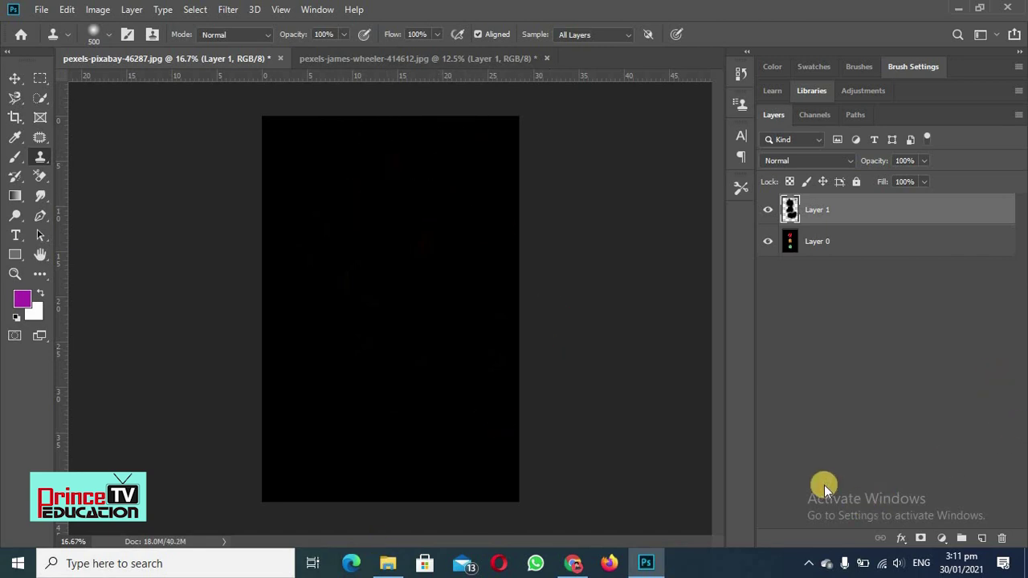
# Toggle the visibility of Layer 1 off and on to compare the original traffic lights with the cloned result
pyautogui.click(767, 211)
pyautogui.click(767, 211)
pyautogui.click(766, 211)
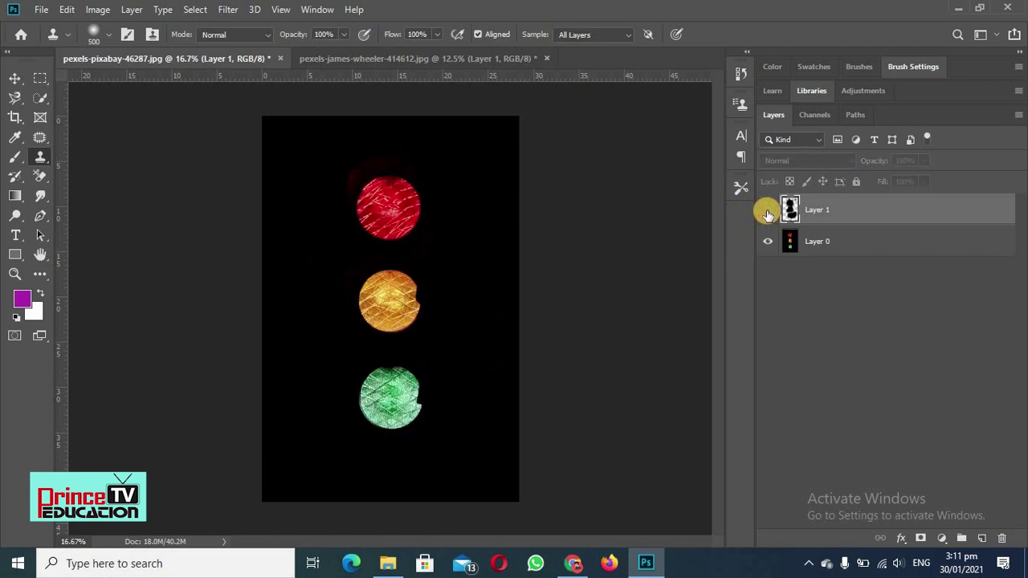
pyautogui.click(767, 211)
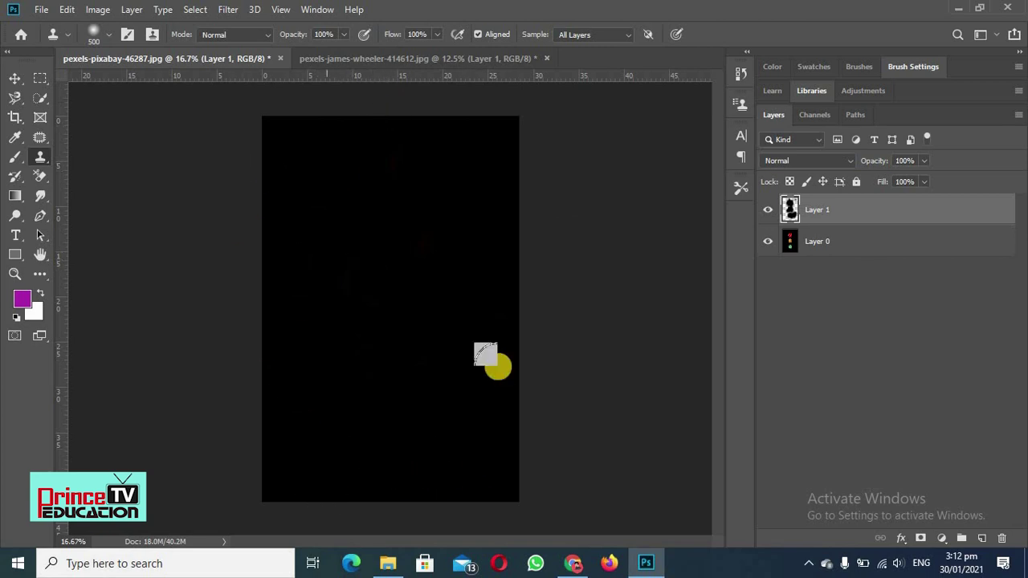
pyautogui.click(768, 212)
pyautogui.click(768, 212)
pyautogui.click(768, 212)
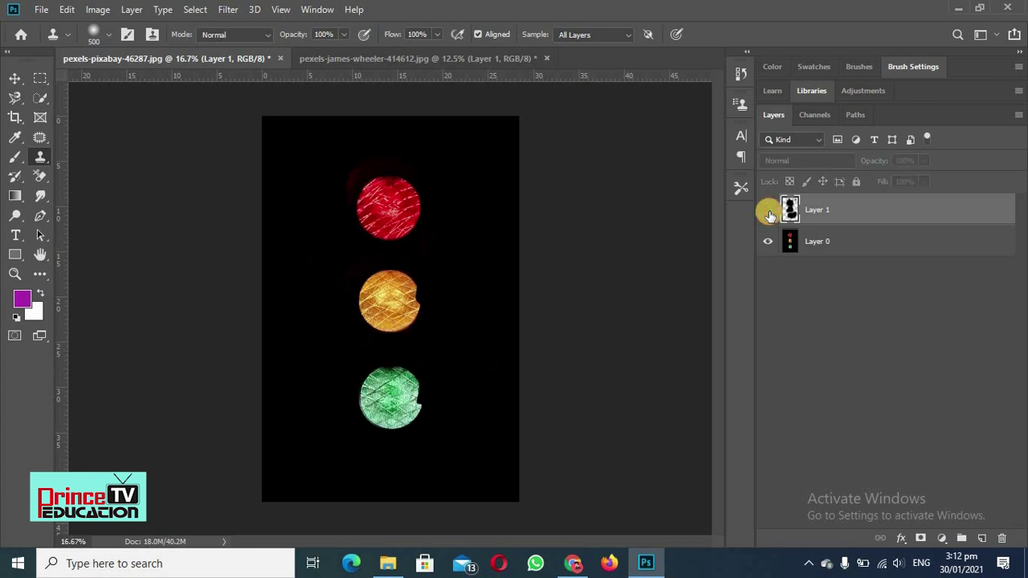
pyautogui.click(767, 212)
pyautogui.click(767, 212)
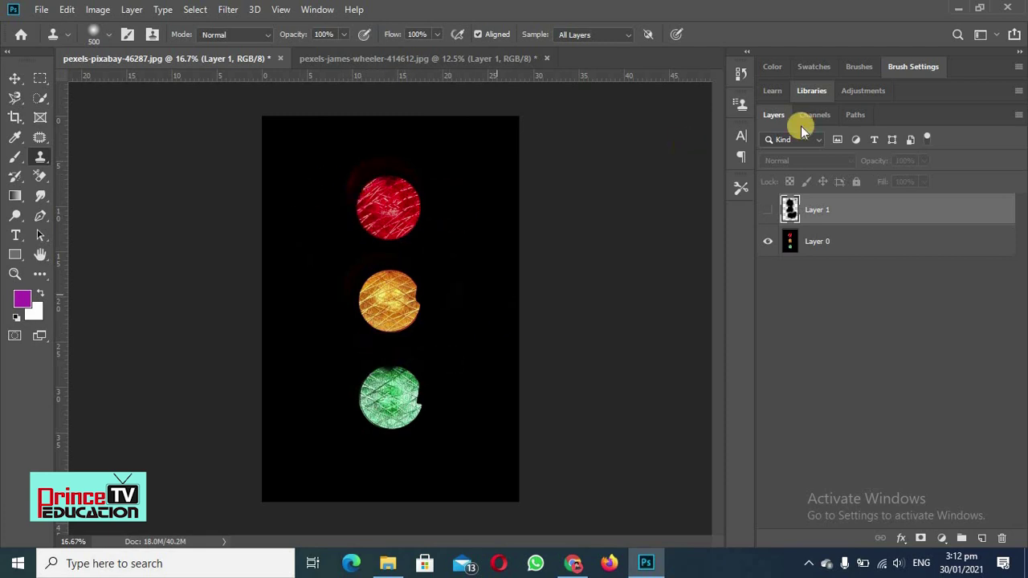
pyautogui.click(767, 211)
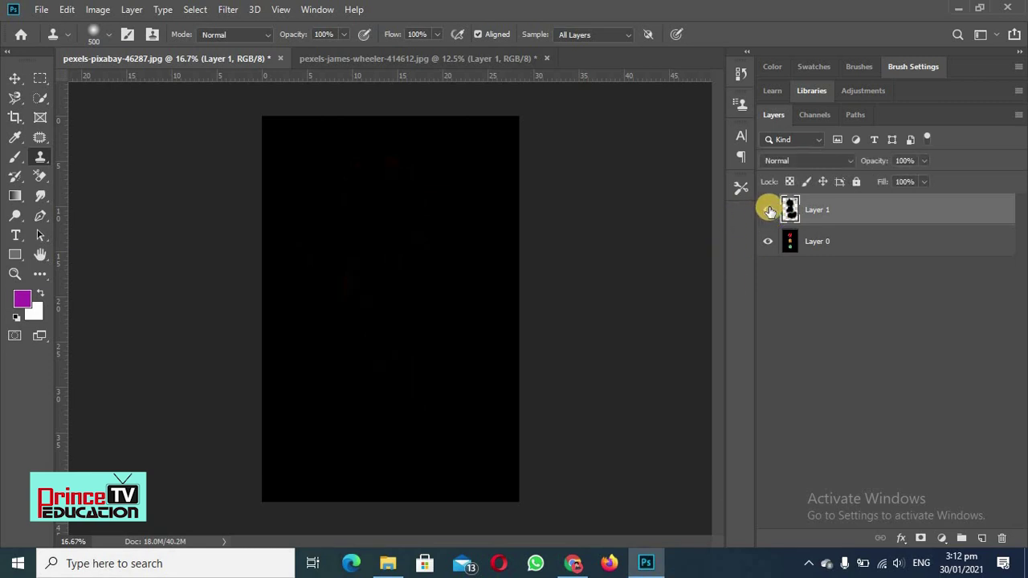